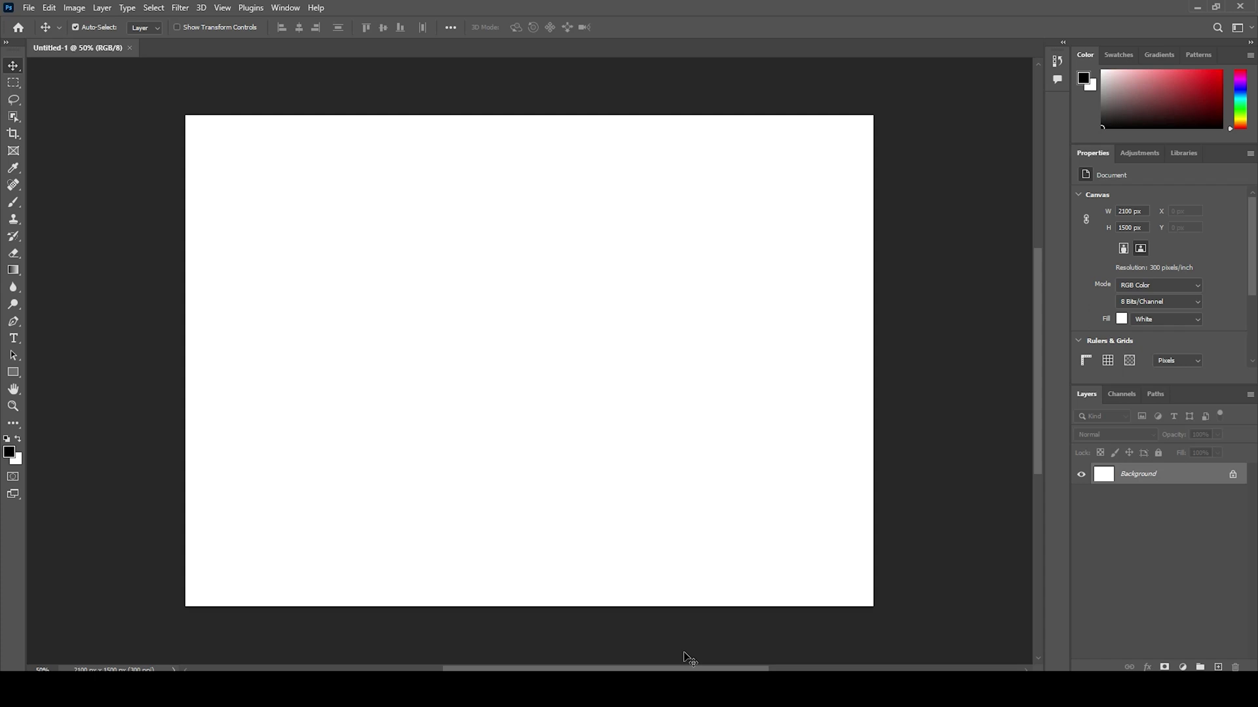
# Check the available filters for Camera Raw and try to open the raw photo DSC00038 from the 2E Norsk pictures folder
pyautogui.click(180, 8)
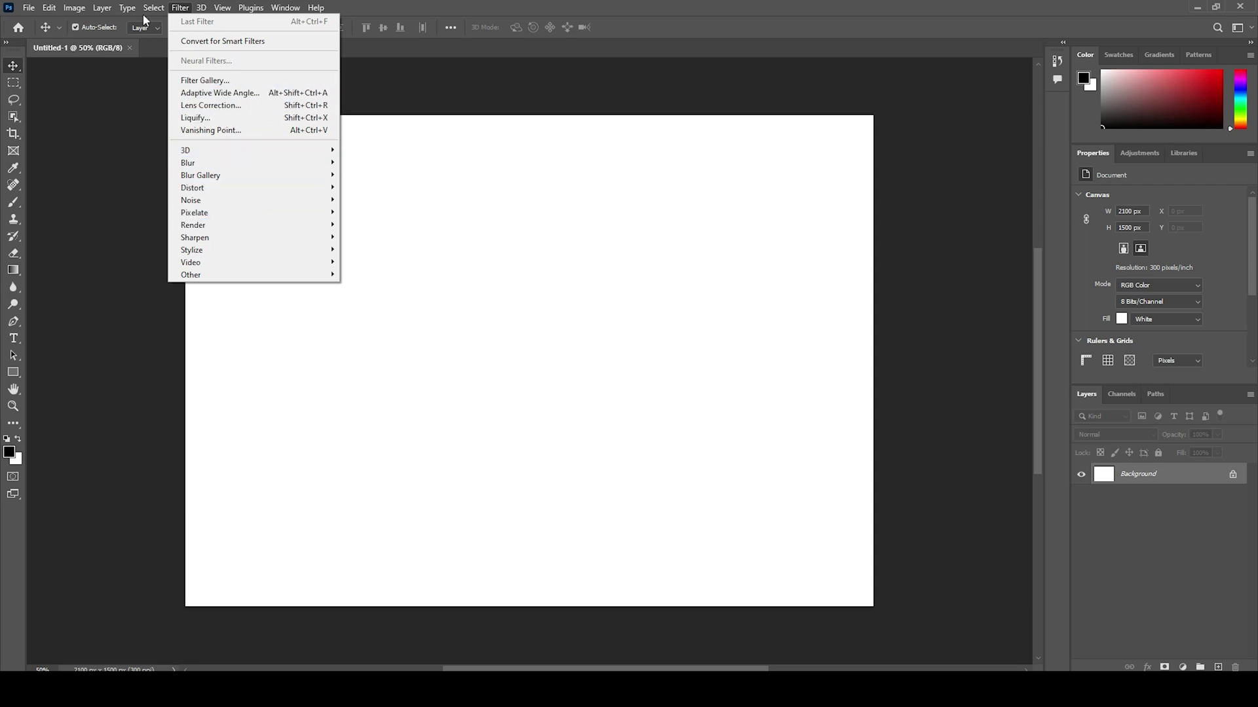
pyautogui.moveTo(29, 7)
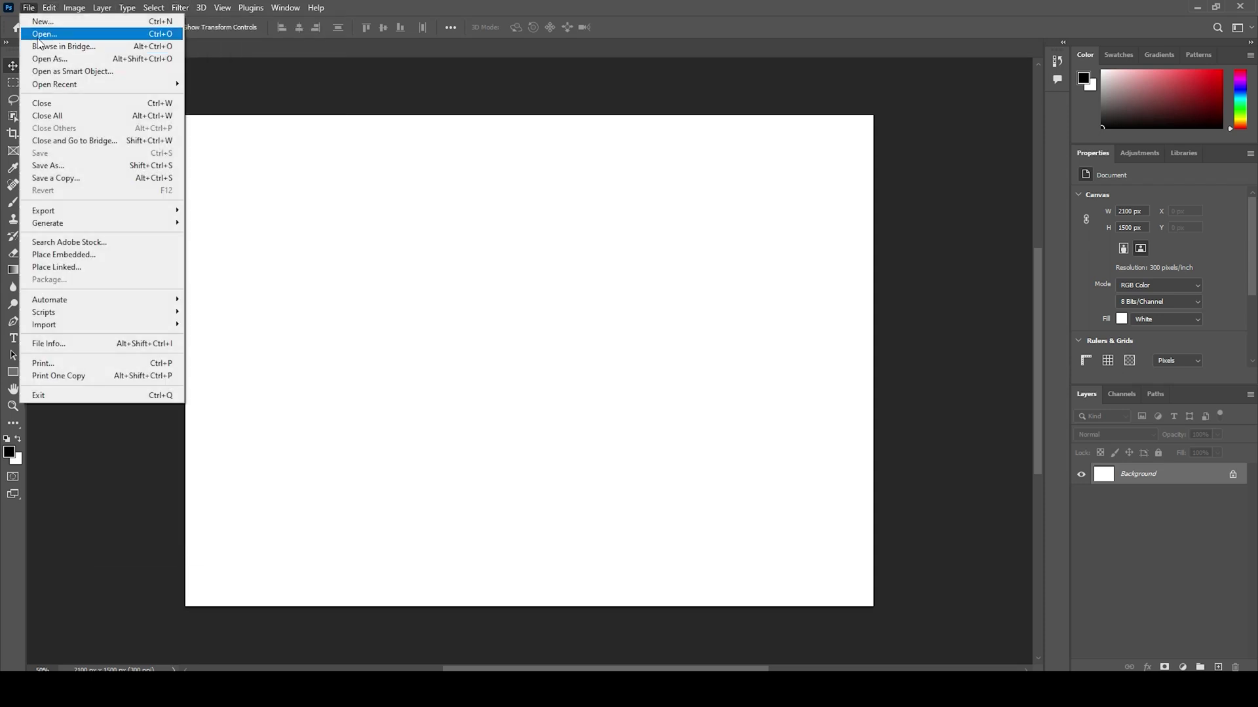
pyautogui.click(38, 37)
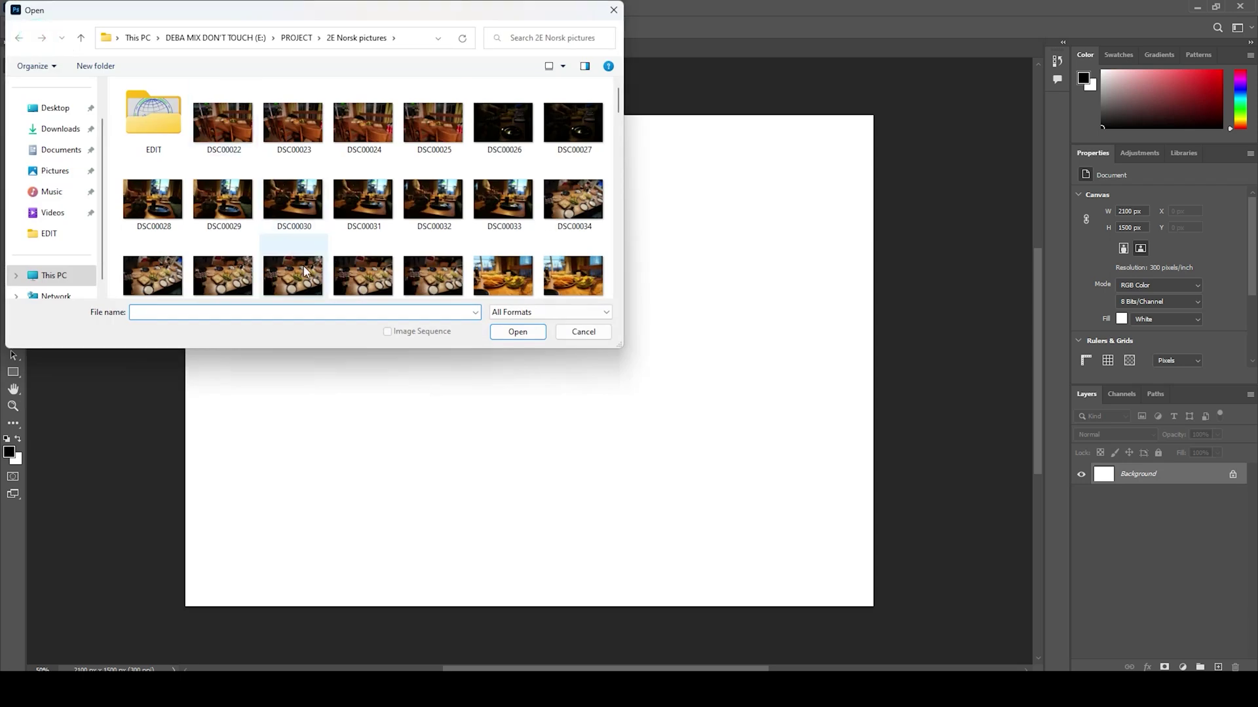
pyautogui.doubleClick(366, 282)
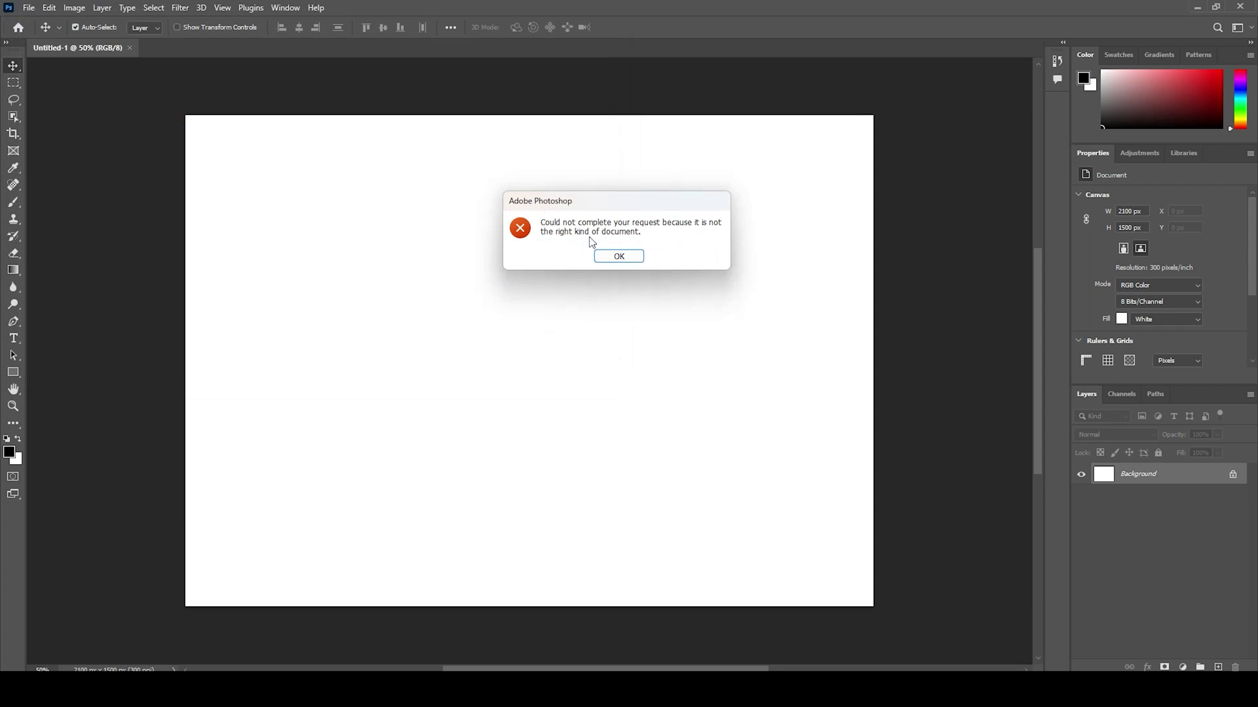
pyautogui.click(620, 257)
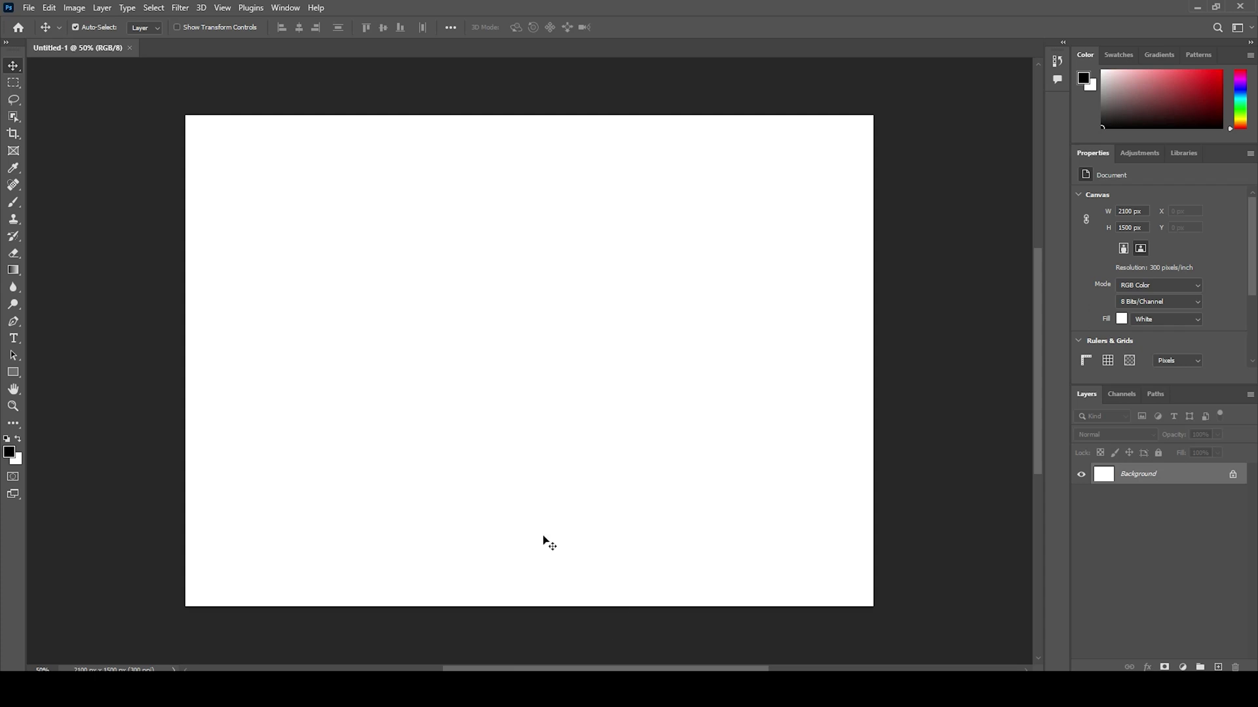
# Switch from Photoshop to the downloaded Camera Raw folder in File Explorer and run the AdobeCameraRaw_x64_15_0 installer
pyautogui.click(1204, 8)
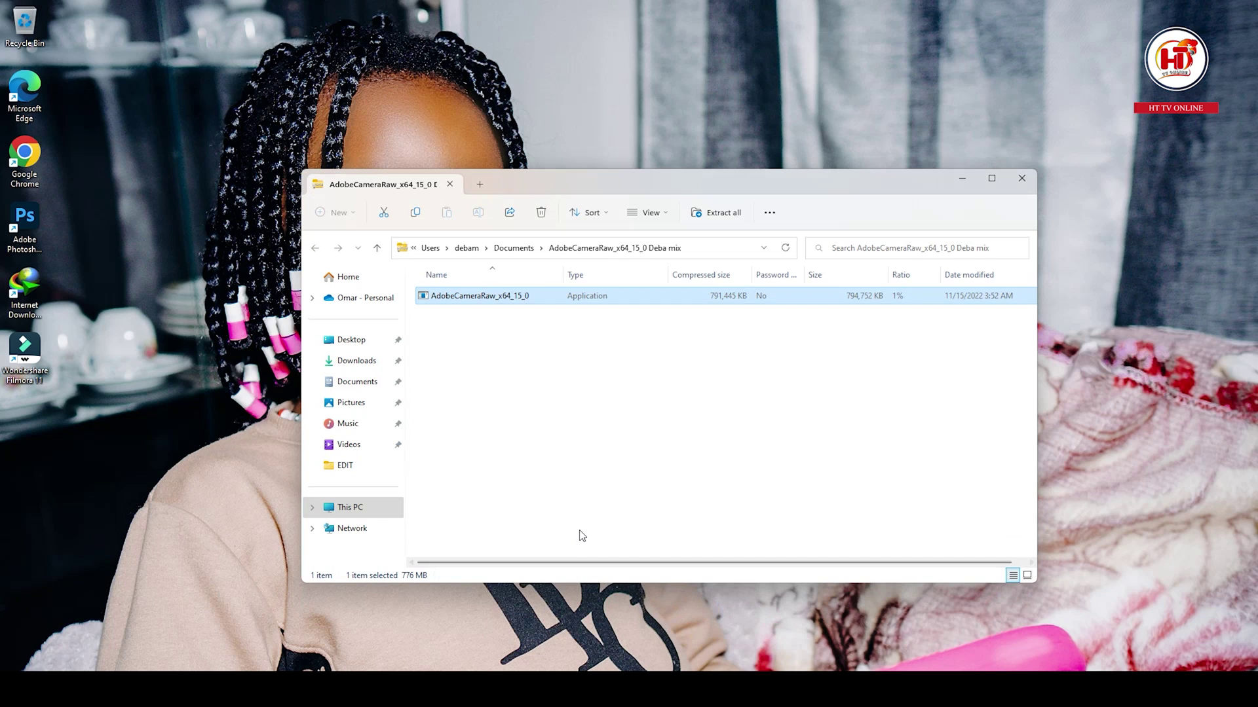
pyautogui.click(579, 531)
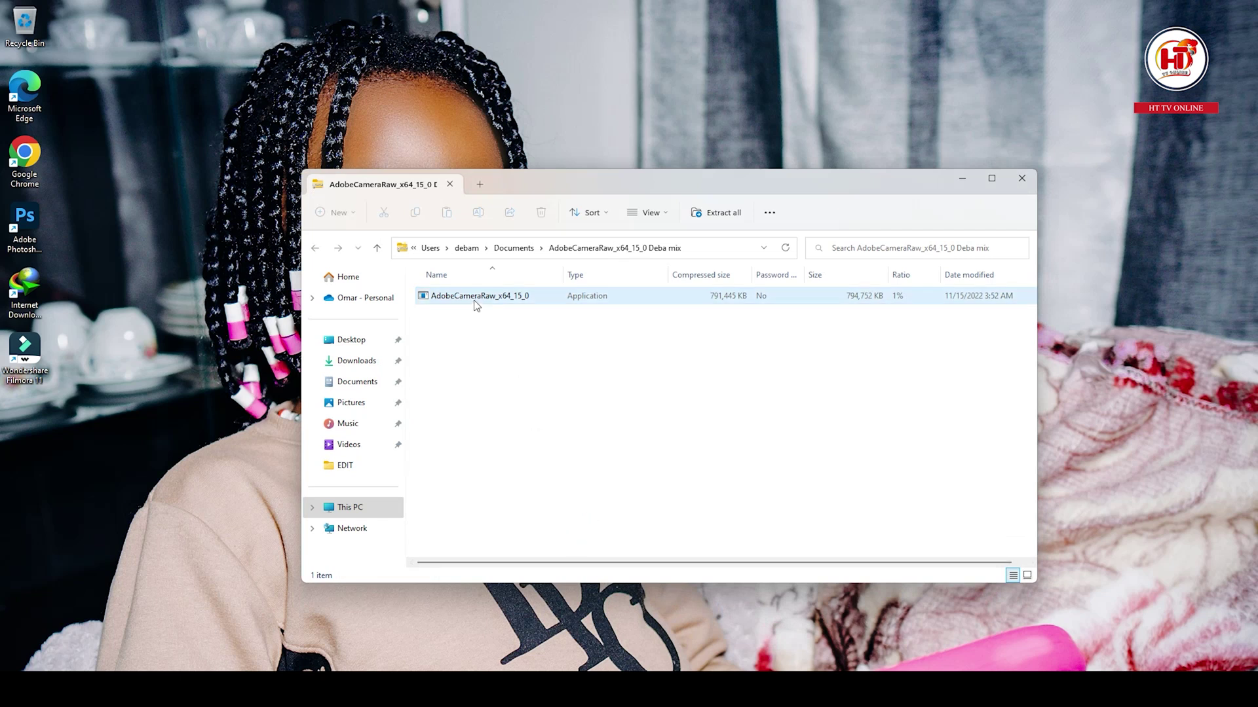
pyautogui.moveTo(505, 181); pyautogui.dragTo(793, 188)
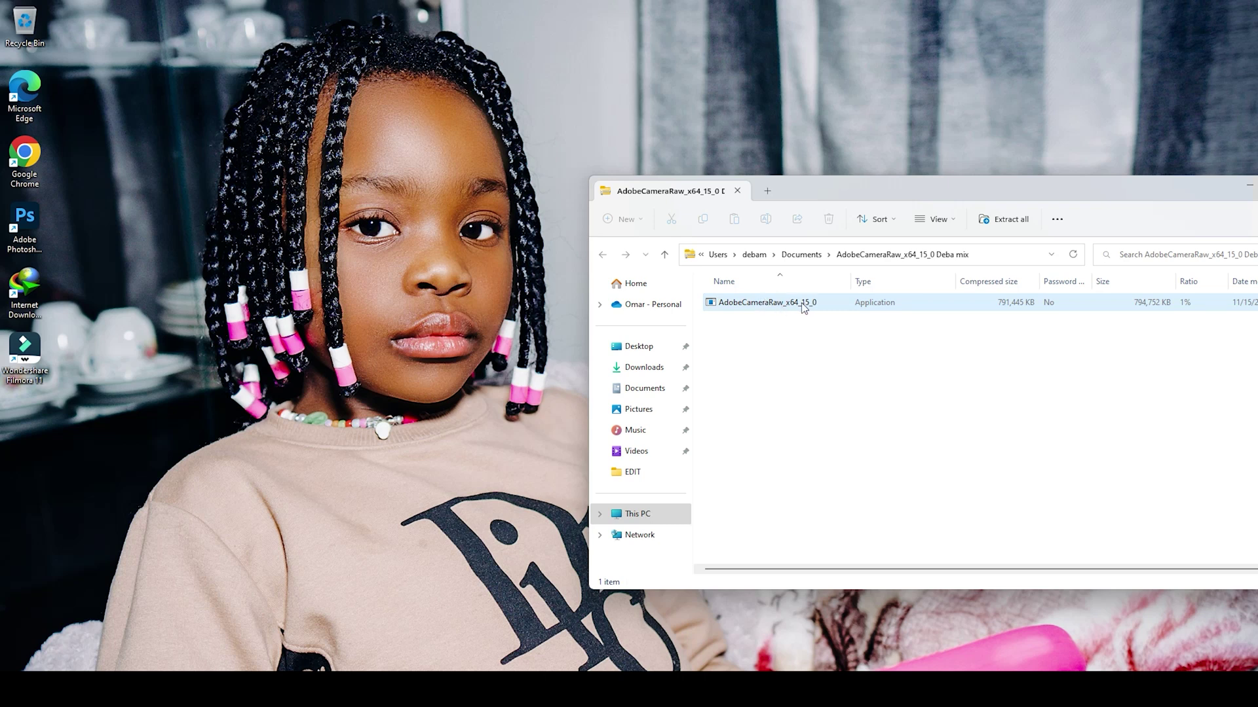
pyautogui.moveTo(809, 187); pyautogui.dragTo(756, 182)
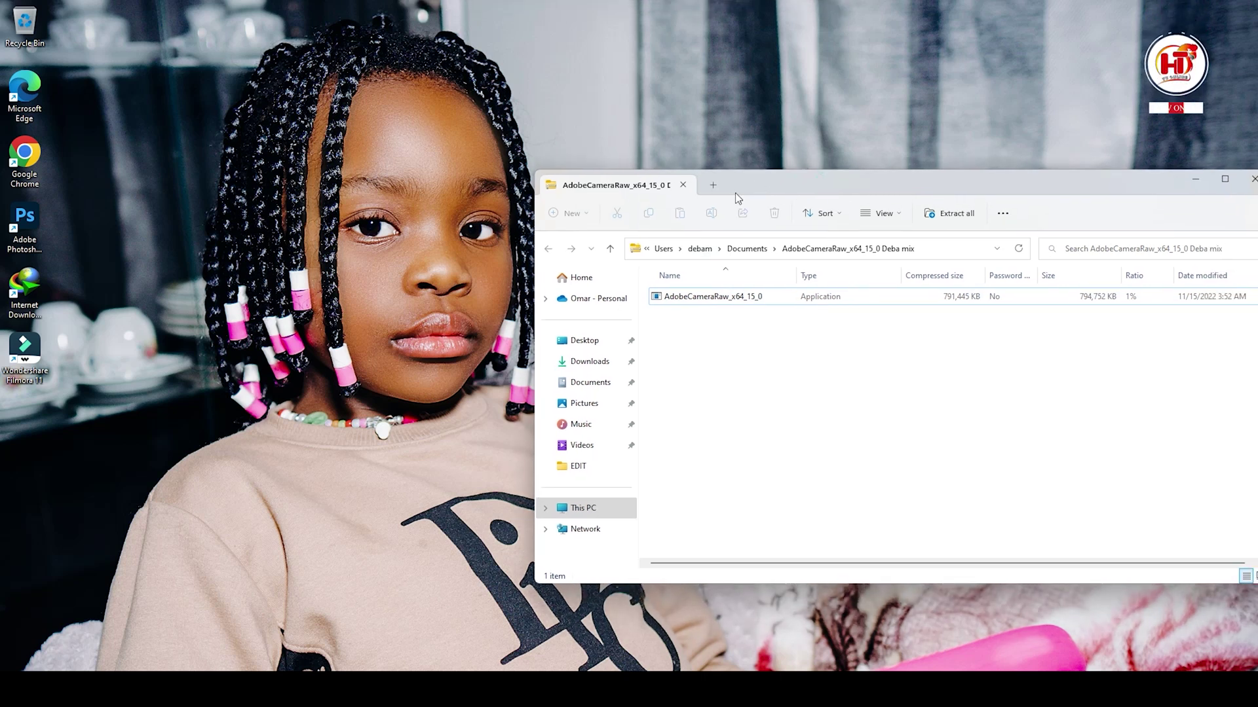
pyautogui.click(685, 302)
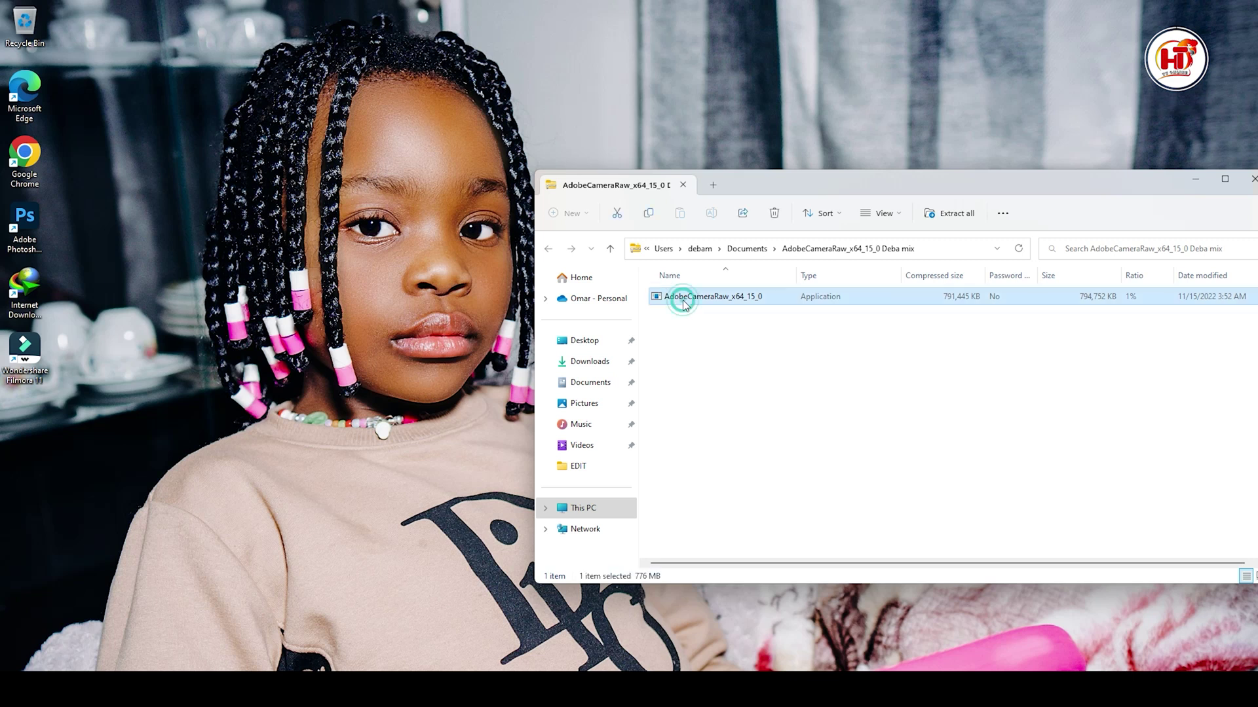
pyautogui.moveTo(815, 190); pyautogui.dragTo(941, 190)
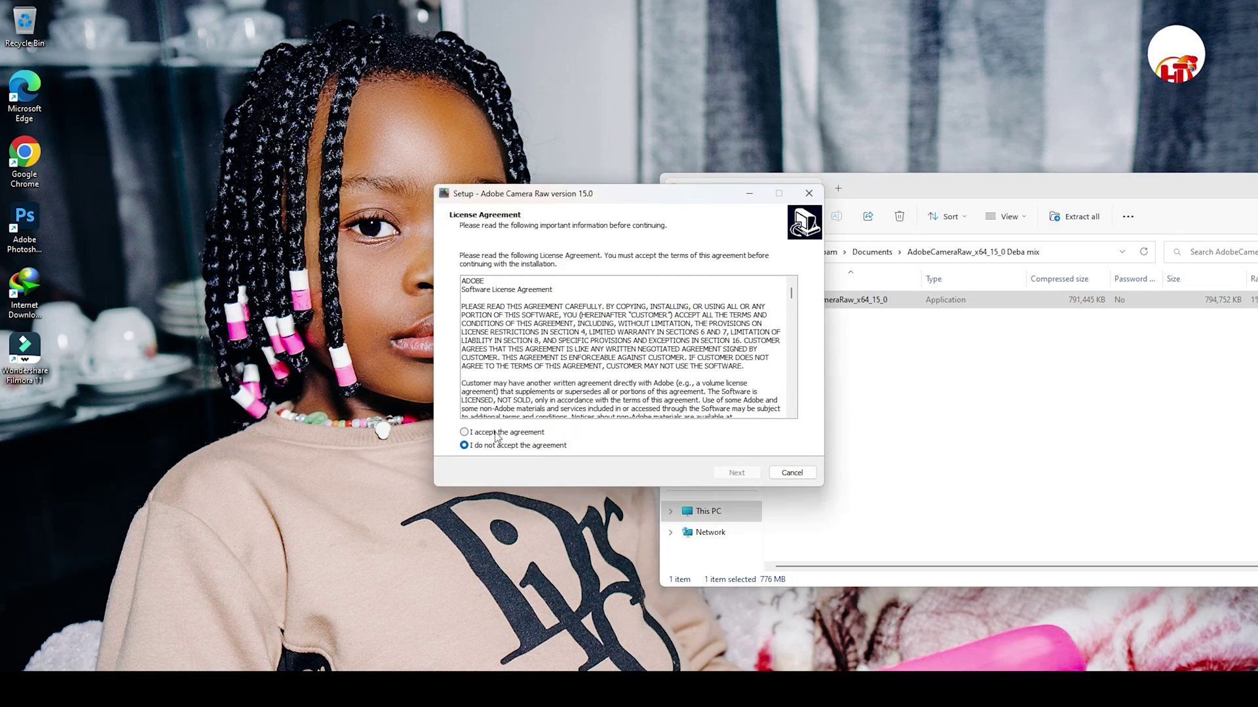
# Accept the license agreement and start installing Adobe Camera Raw 15.0
pyautogui.click(464, 432)
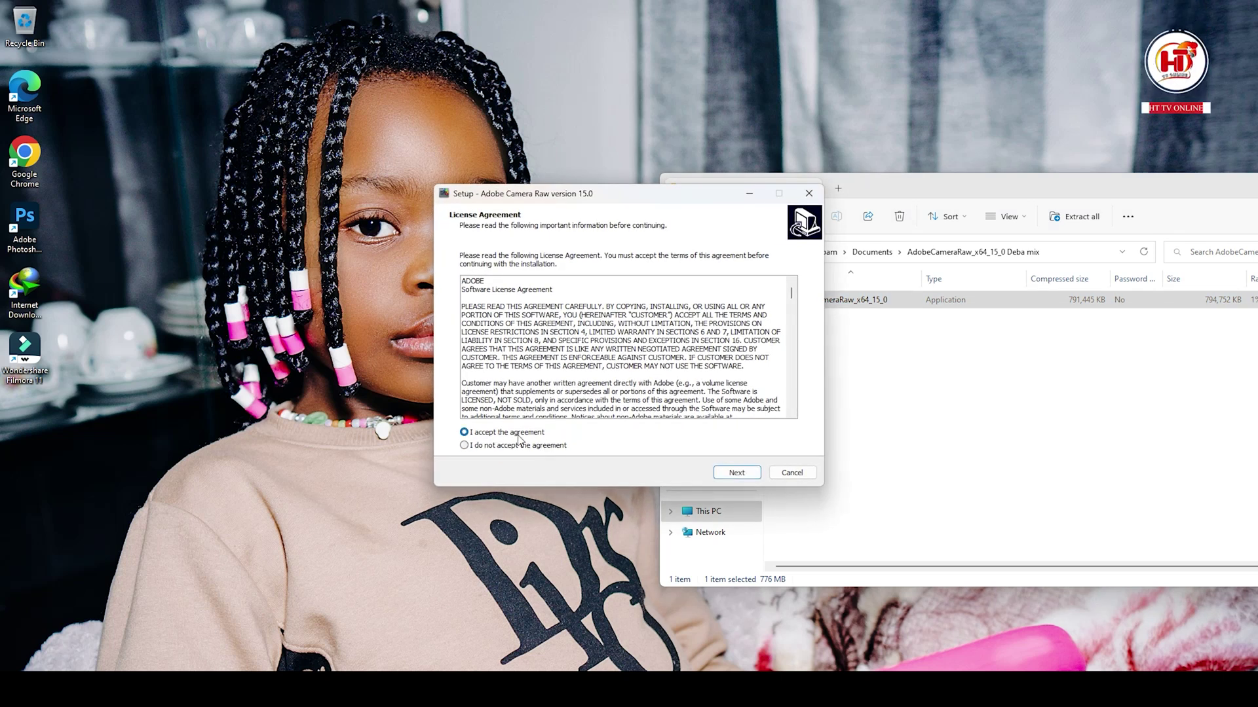
pyautogui.click(747, 474)
pyautogui.click(738, 473)
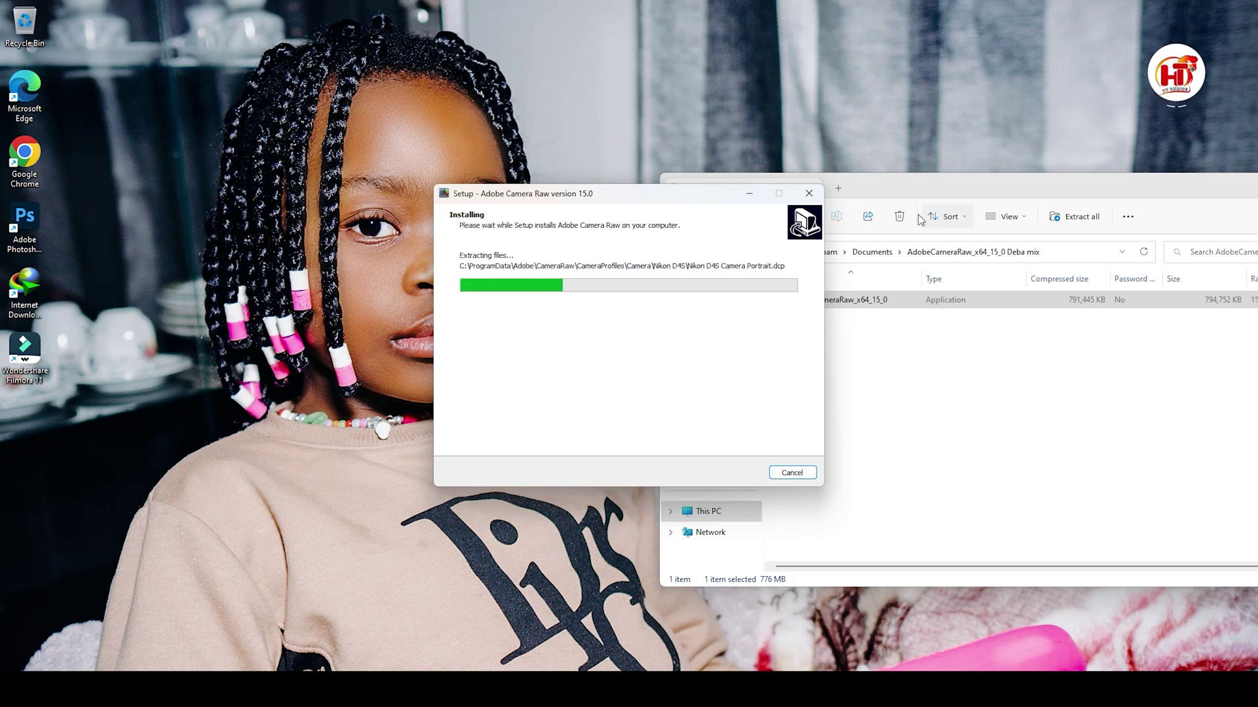
# Move the setup window away from the desktop icons and re-sort the icons while the installation runs
pyautogui.moveTo(640, 194); pyautogui.dragTo(868, 161)
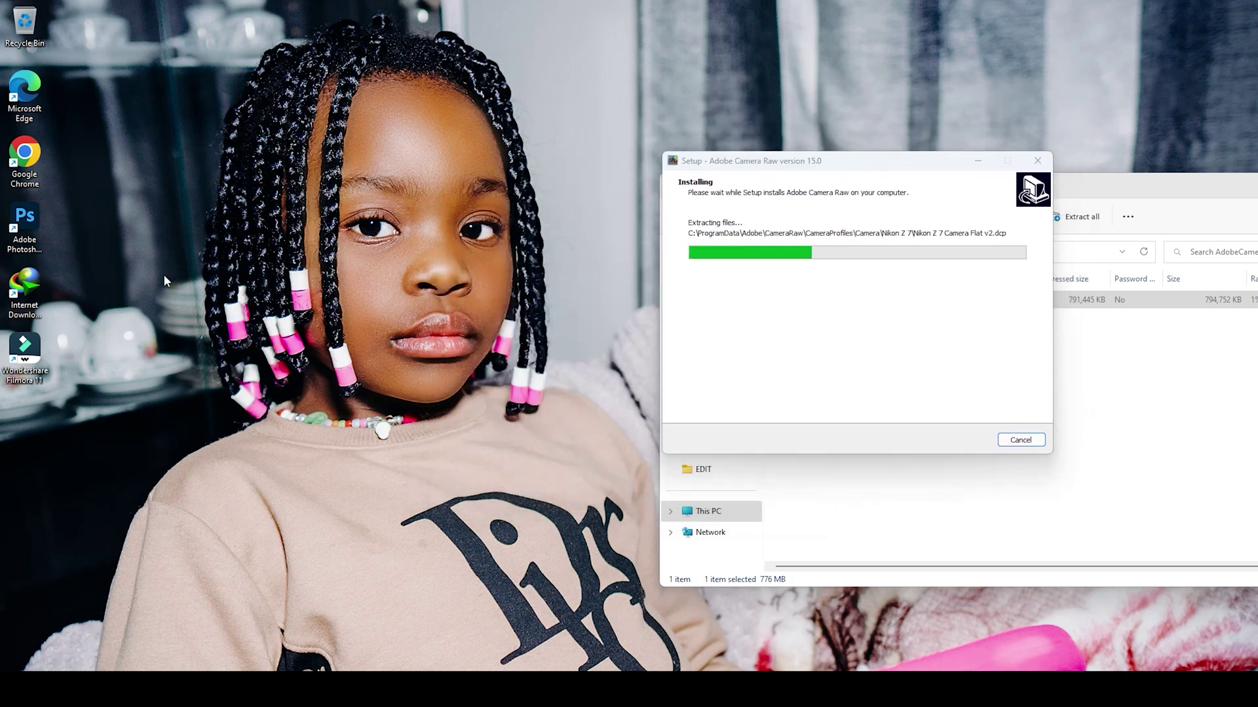
pyautogui.rightClick(165, 281)
pyautogui.moveTo(197, 303)
pyautogui.click(367, 368)
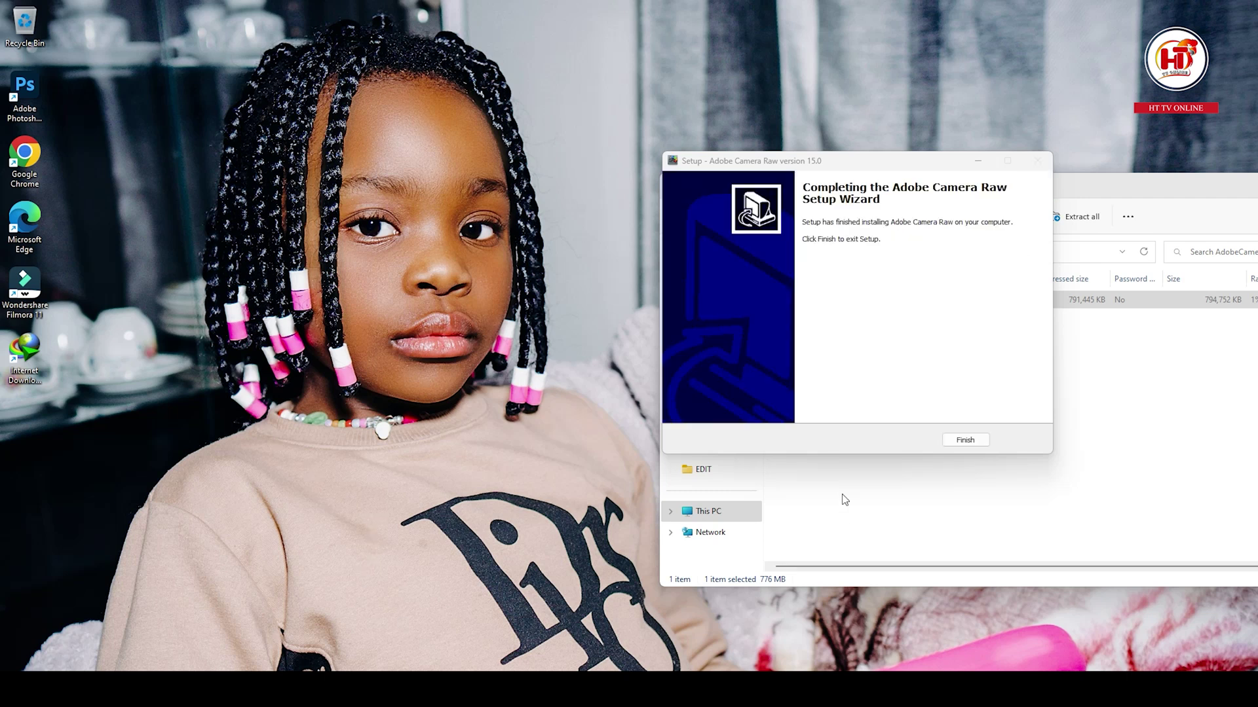
# Finish the Camera Raw setup, then close and restart Photoshop
pyautogui.click(950, 440)
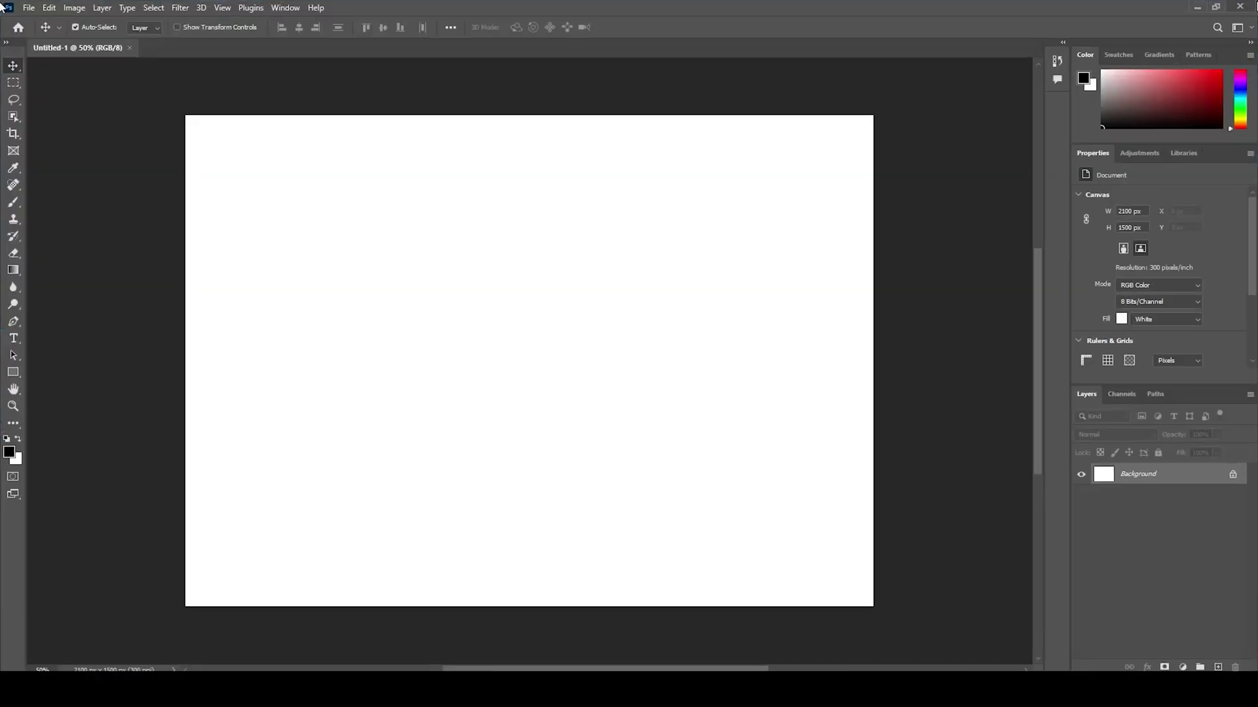
pyautogui.click(1240, 7)
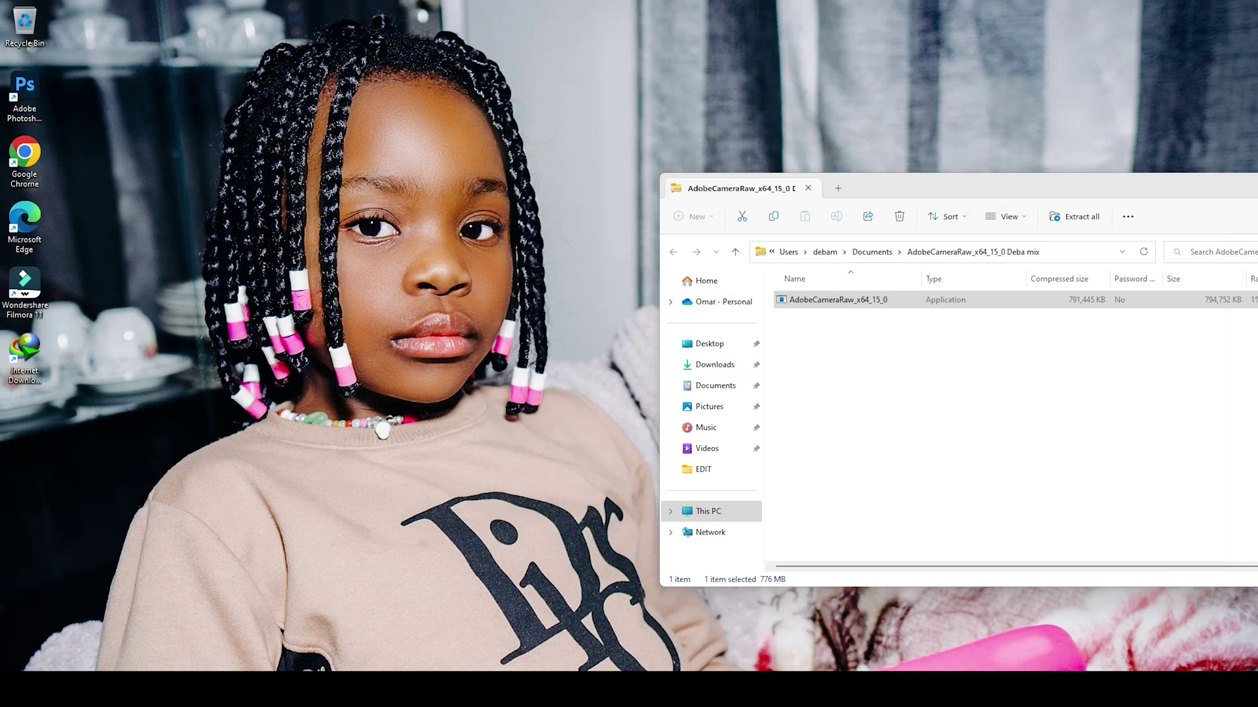
pyautogui.press('super')
pyautogui.click(916, 657)
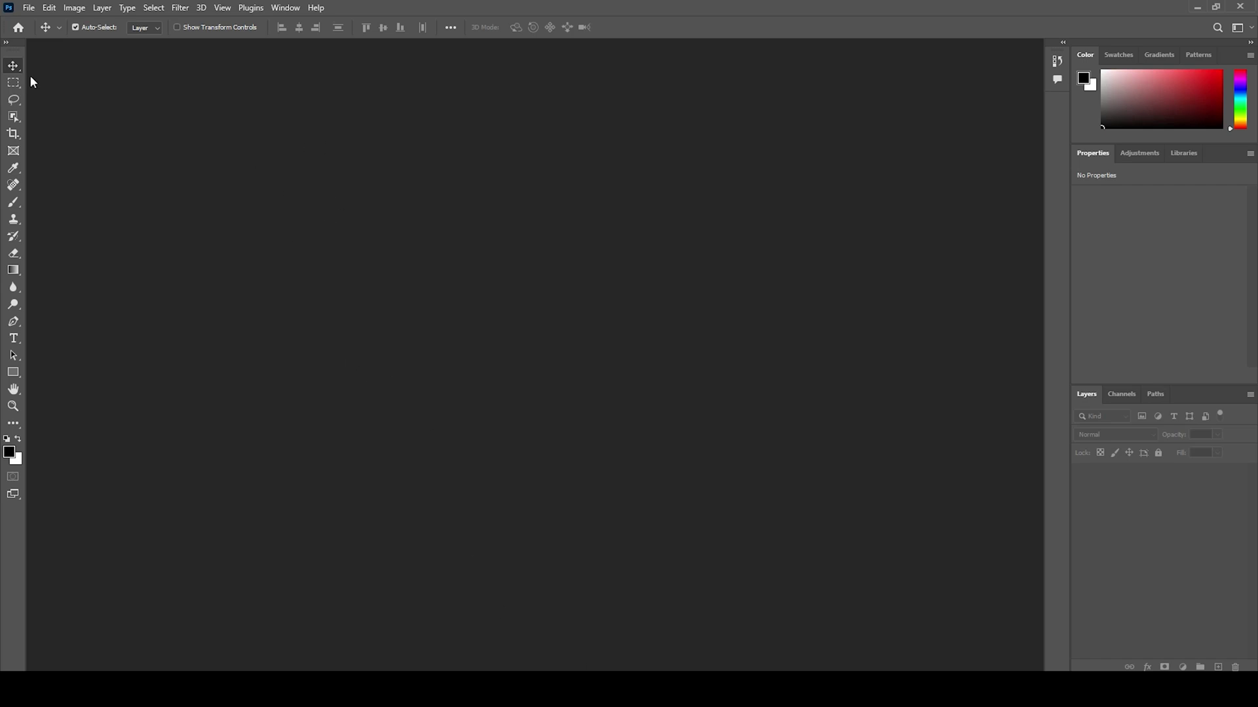
# Open the raw photo DSC00038 in Camera Raw and dismiss the Camera Raw 15.0 welcome screen
pyautogui.click(30, 8)
pyautogui.click(70, 50)
pyautogui.doubleClick(380, 278)
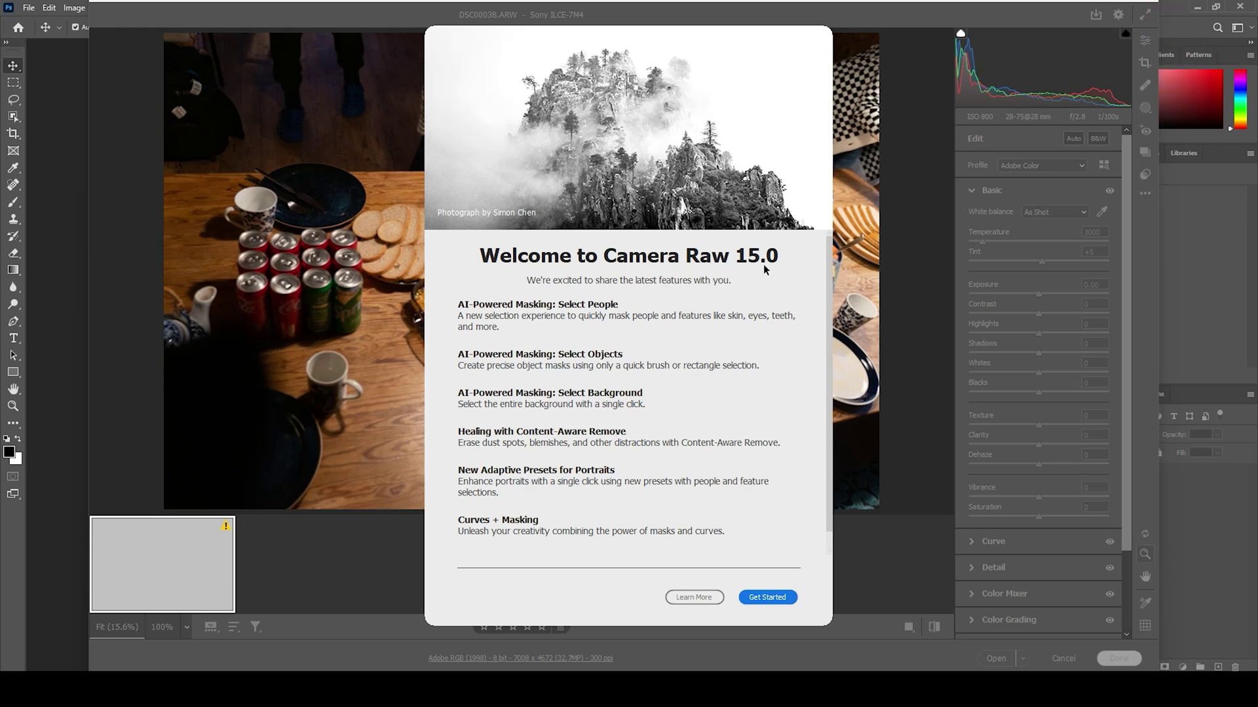
pyautogui.click(785, 599)
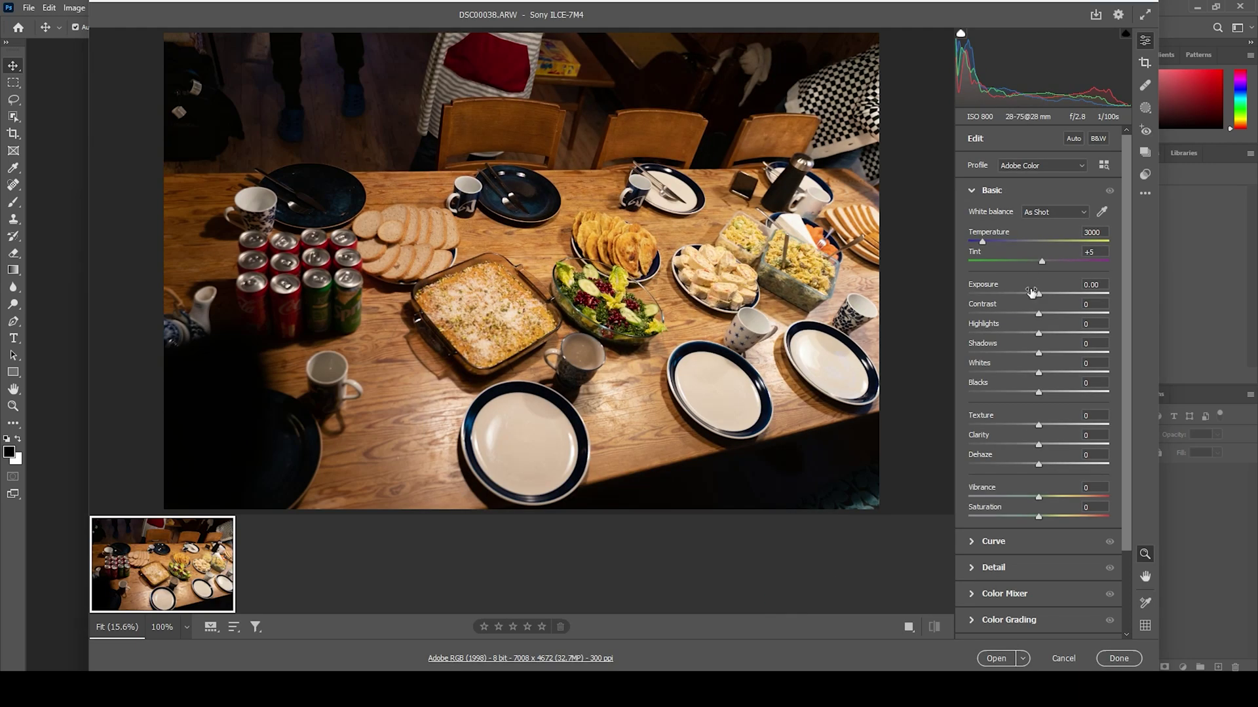
# Brighten the photo with the Basic adjustments in Camera Raw and open it in Photoshop
pyautogui.moveTo(1039, 293); pyautogui.dragTo(1040, 332)
pyautogui.moveTo(1038, 517)
pyautogui.mouseDown()
pyautogui.moveTo(1067, 513)
pyautogui.moveTo(1040, 515)
pyautogui.mouseUp()
pyautogui.click(996, 659)
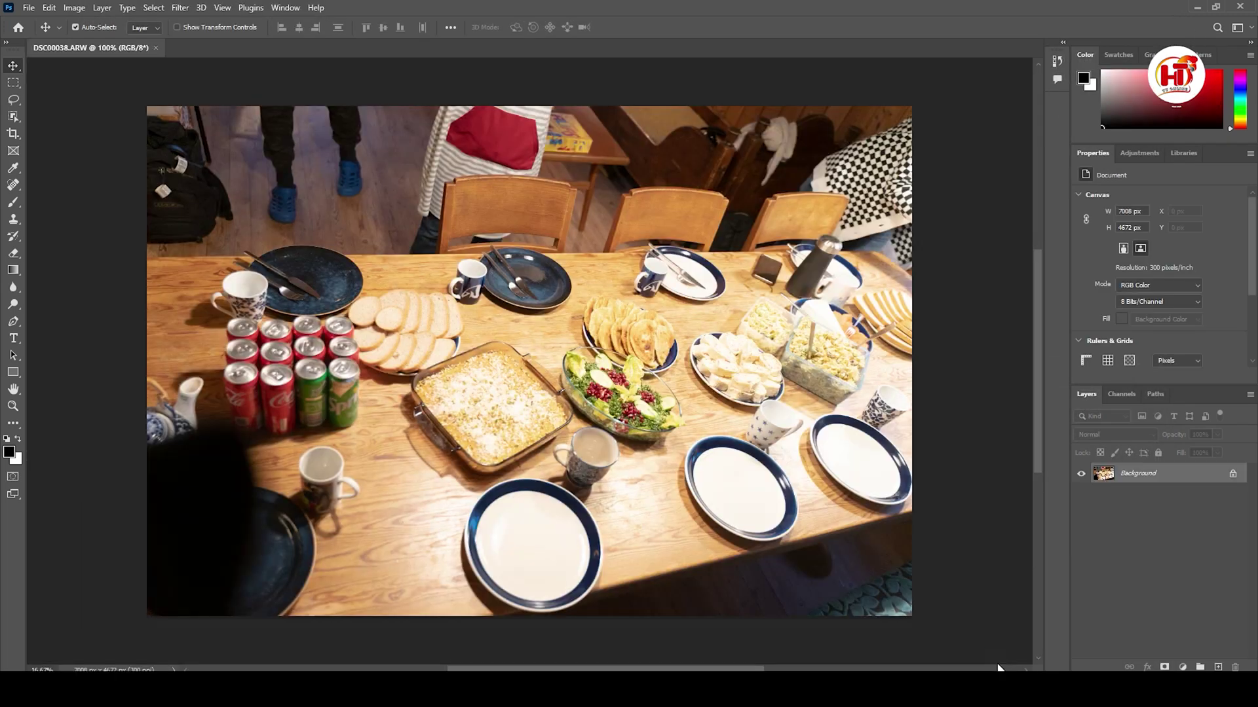
# View the opened photo in the Camera Raw Filter and leave it without applying changes
pyautogui.click(181, 9)
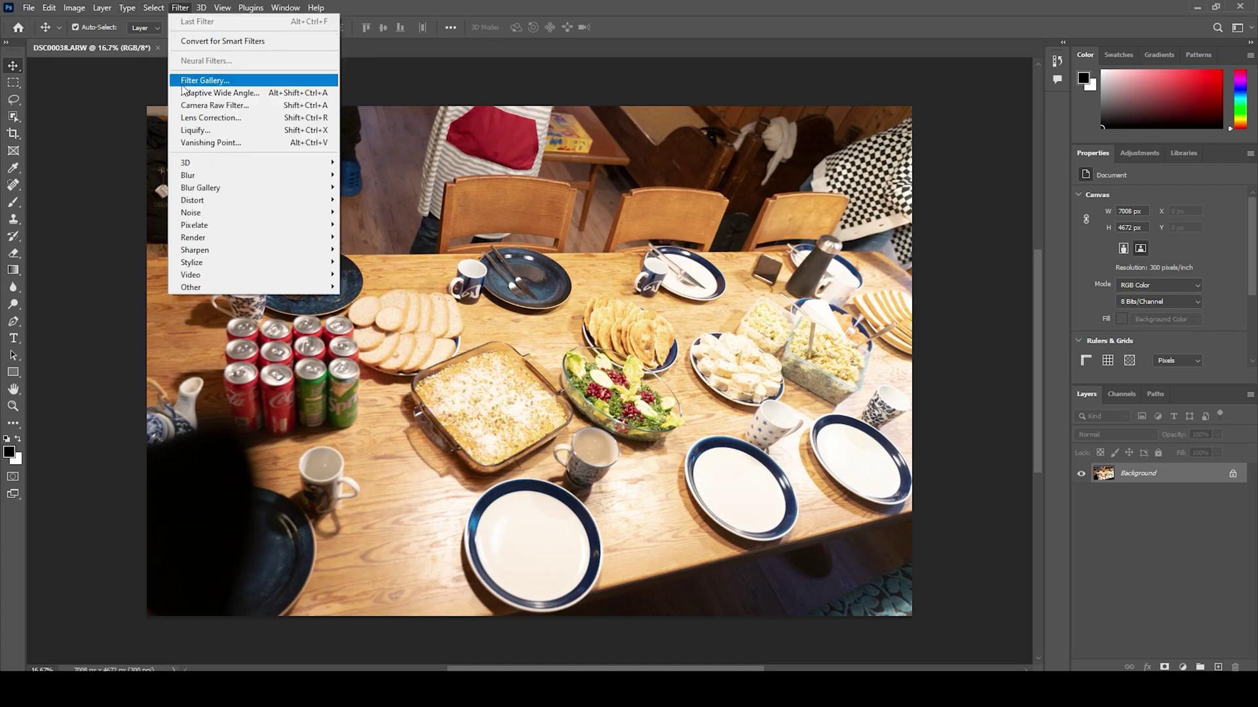
pyautogui.click(194, 104)
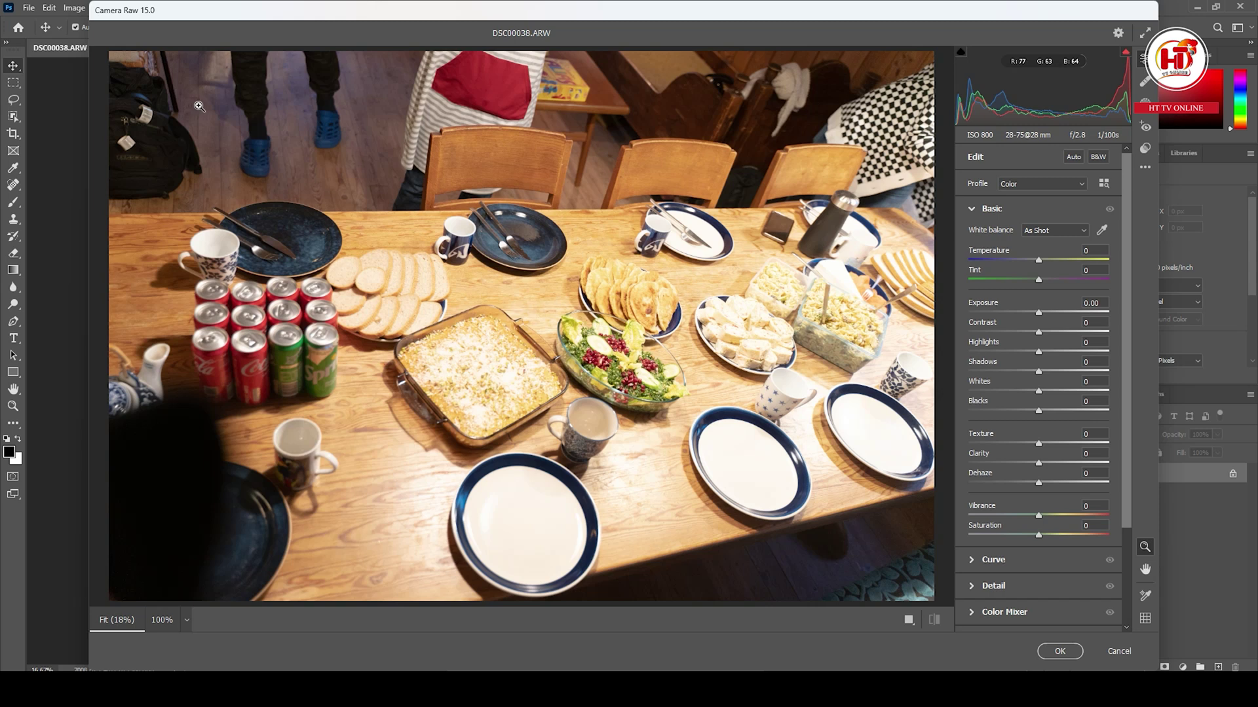
pyautogui.click(1127, 658)
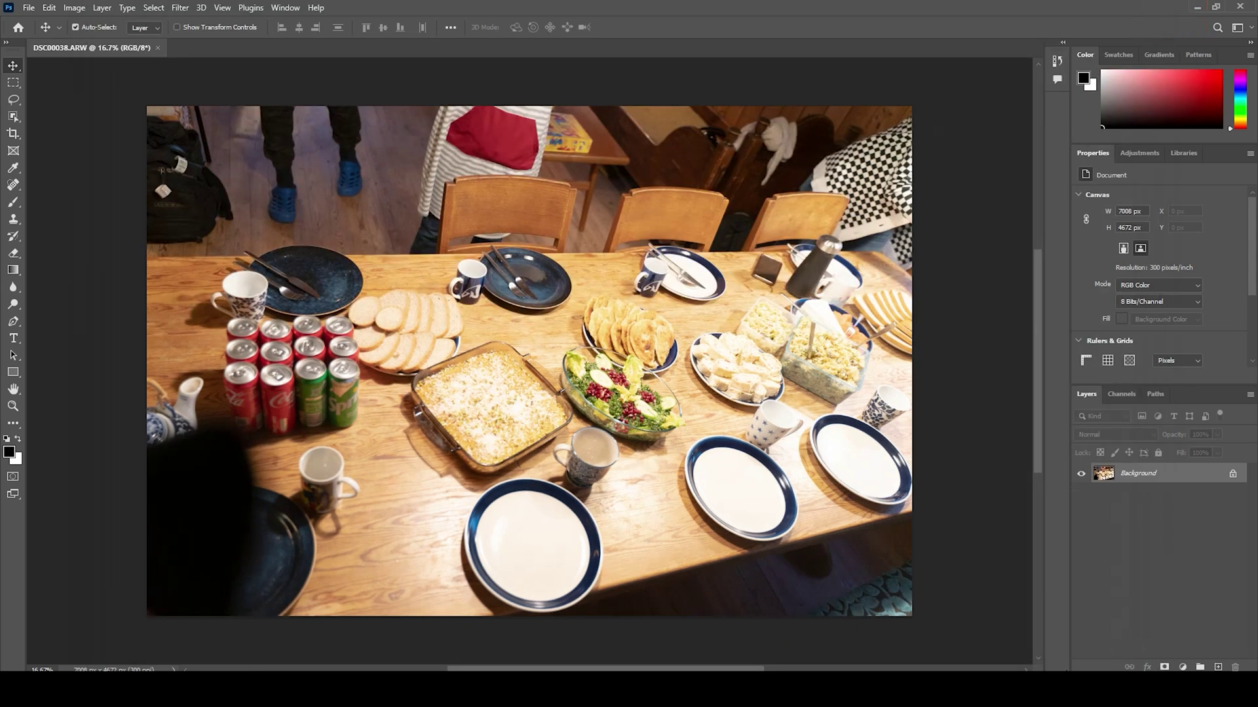